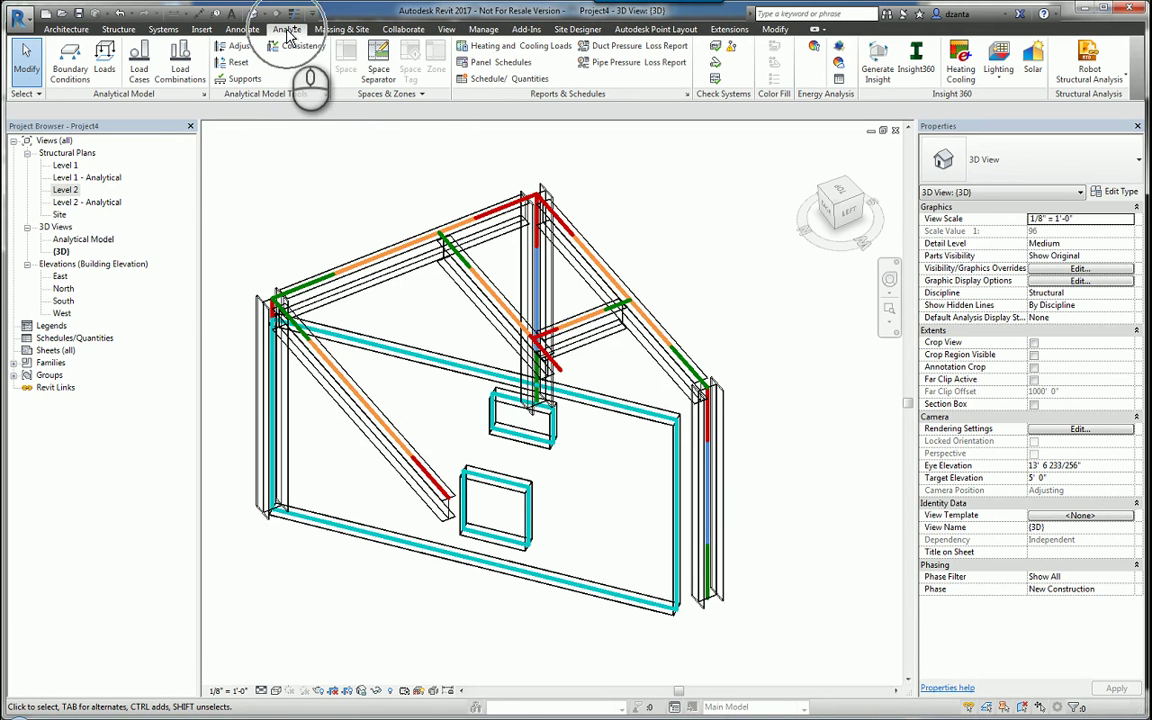
# - Pan the 3D model and preview the Analytical Model 3D view before returning to the default 3D view
pyautogui.click(243, 84)
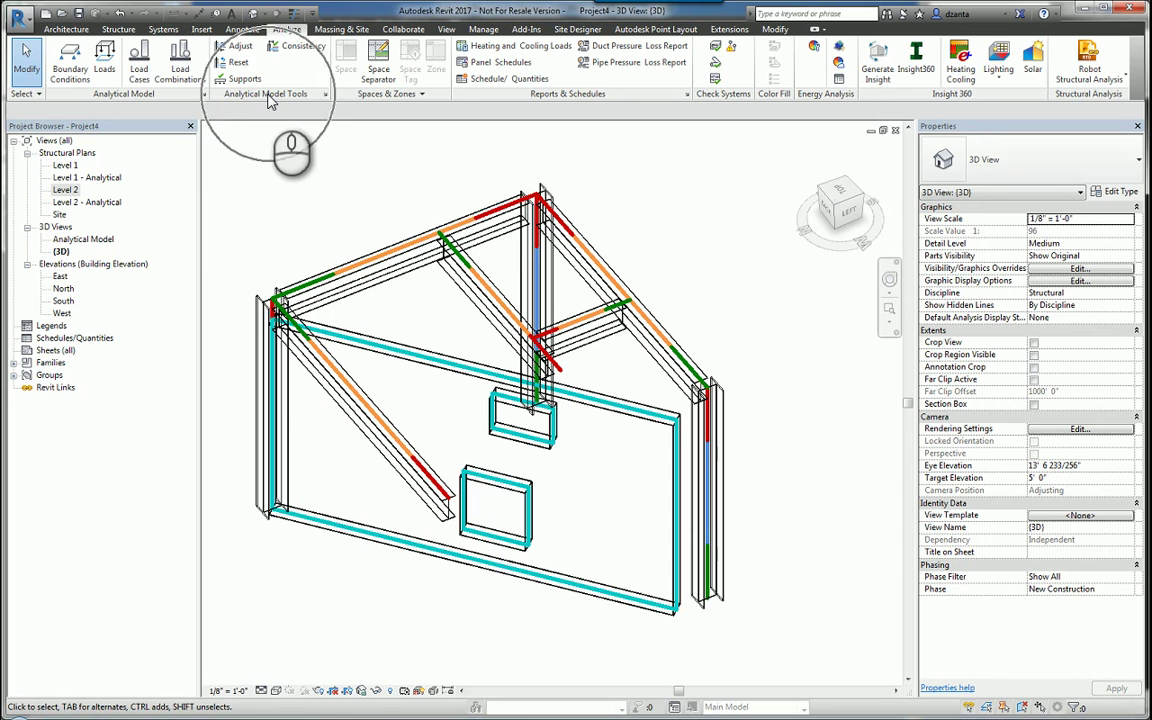
pyautogui.click(243, 86)
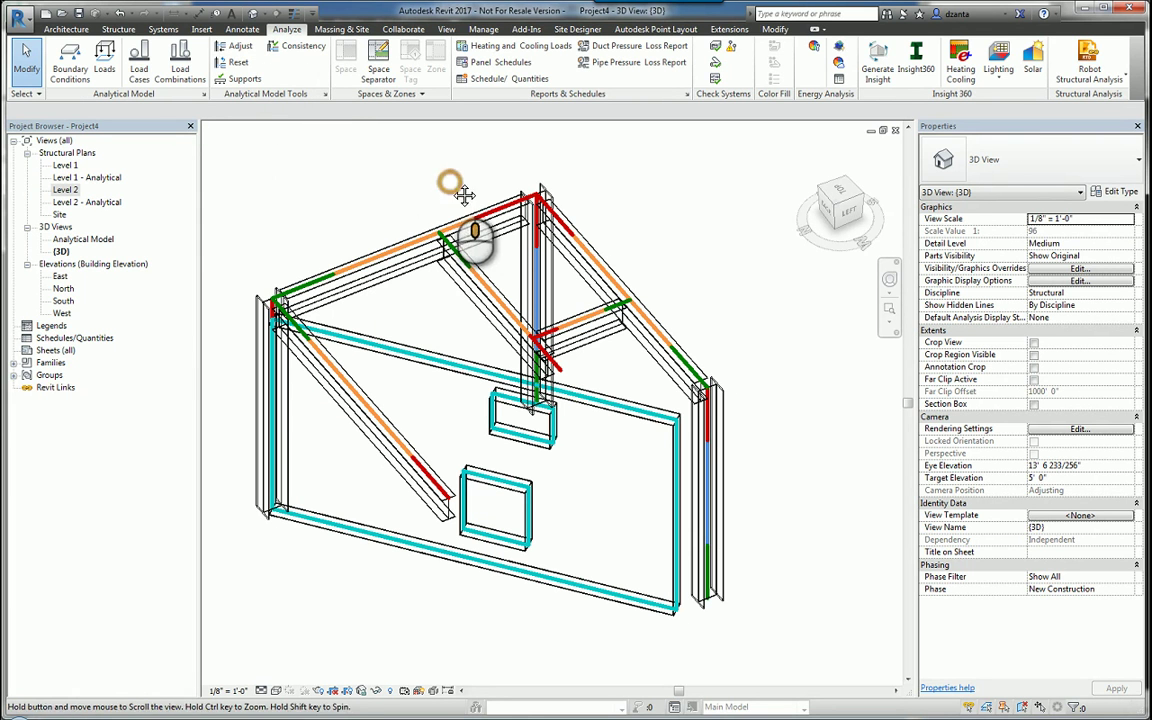
pyautogui.moveTo(410, 180); pyautogui.dragTo(434, 196, button='middle')
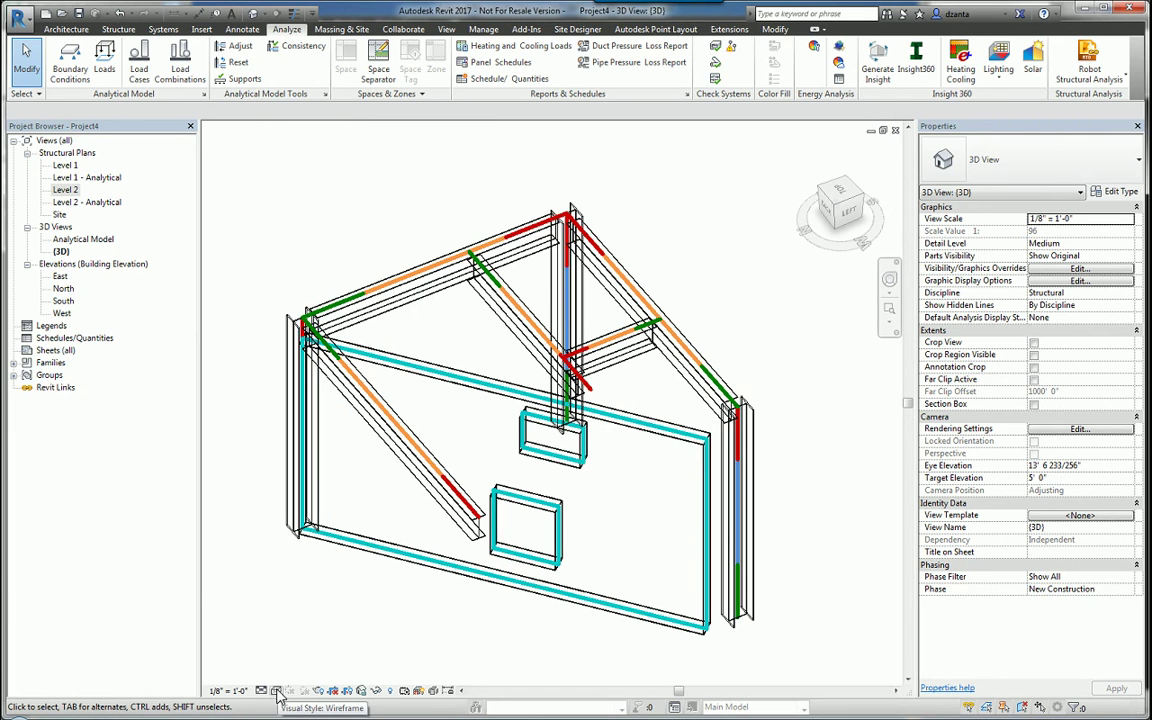
pyautogui.doubleClick(72, 242)
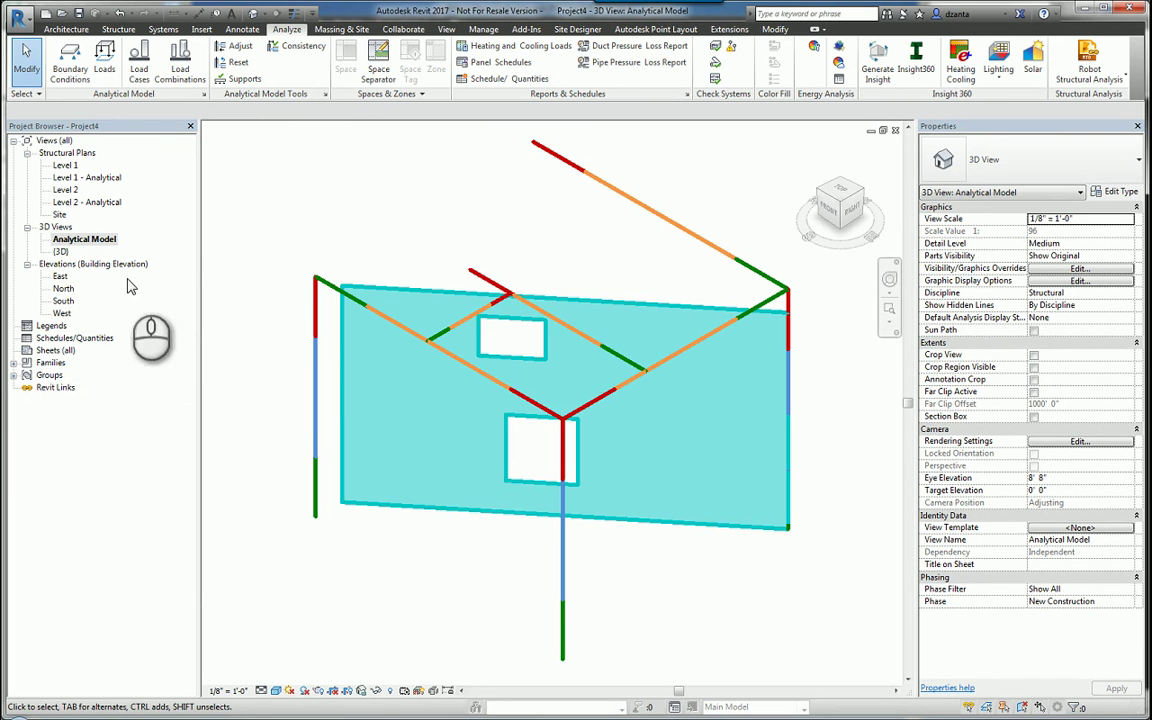
pyautogui.doubleClick(64, 252)
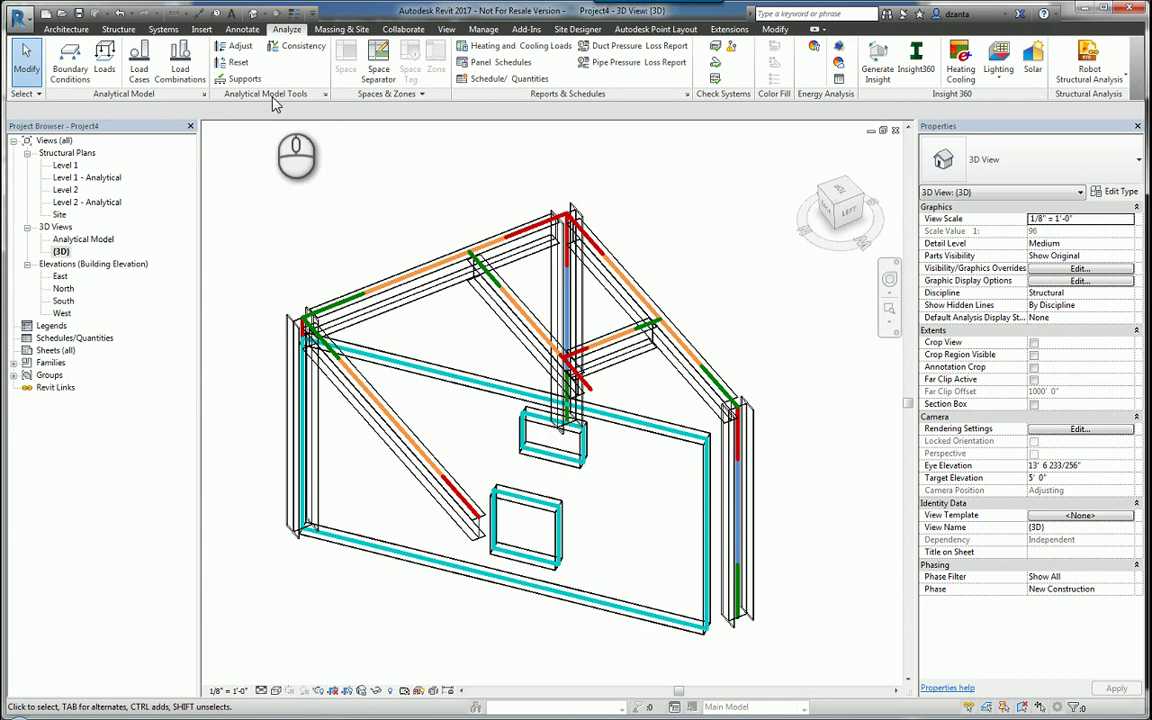
# - Use Wall Adjustment to extend the wall's right analytical edge onto the right-hand column
pyautogui.click(240, 48)
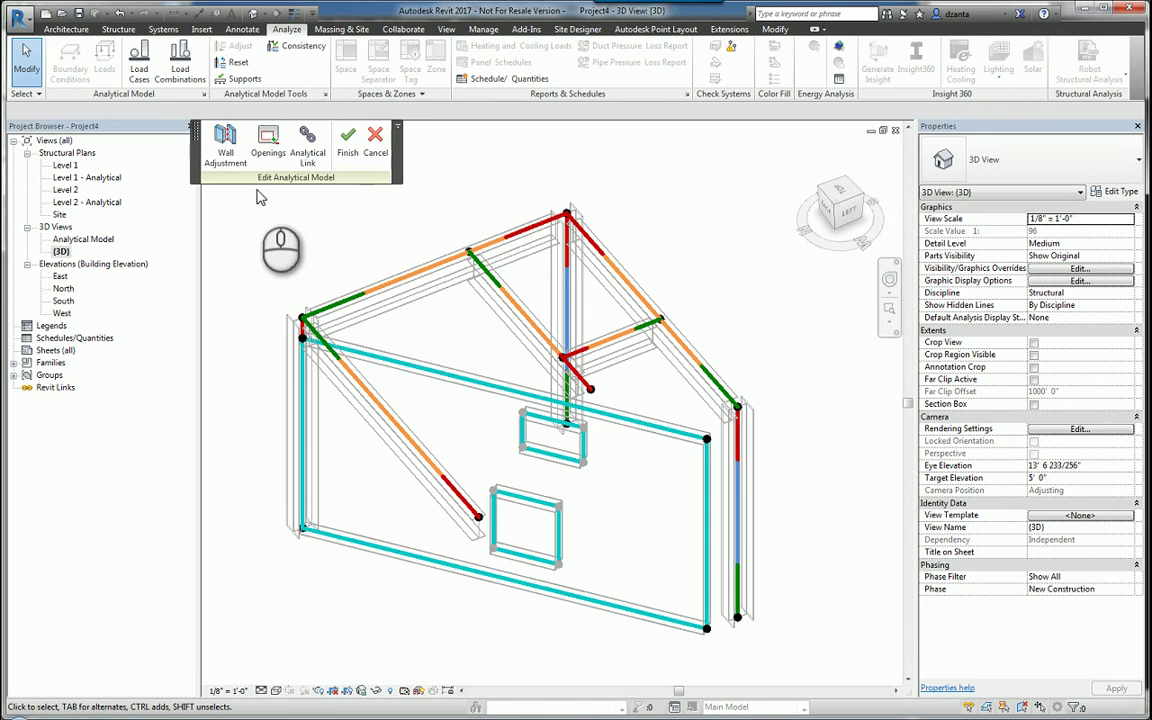
pyautogui.click(226, 150)
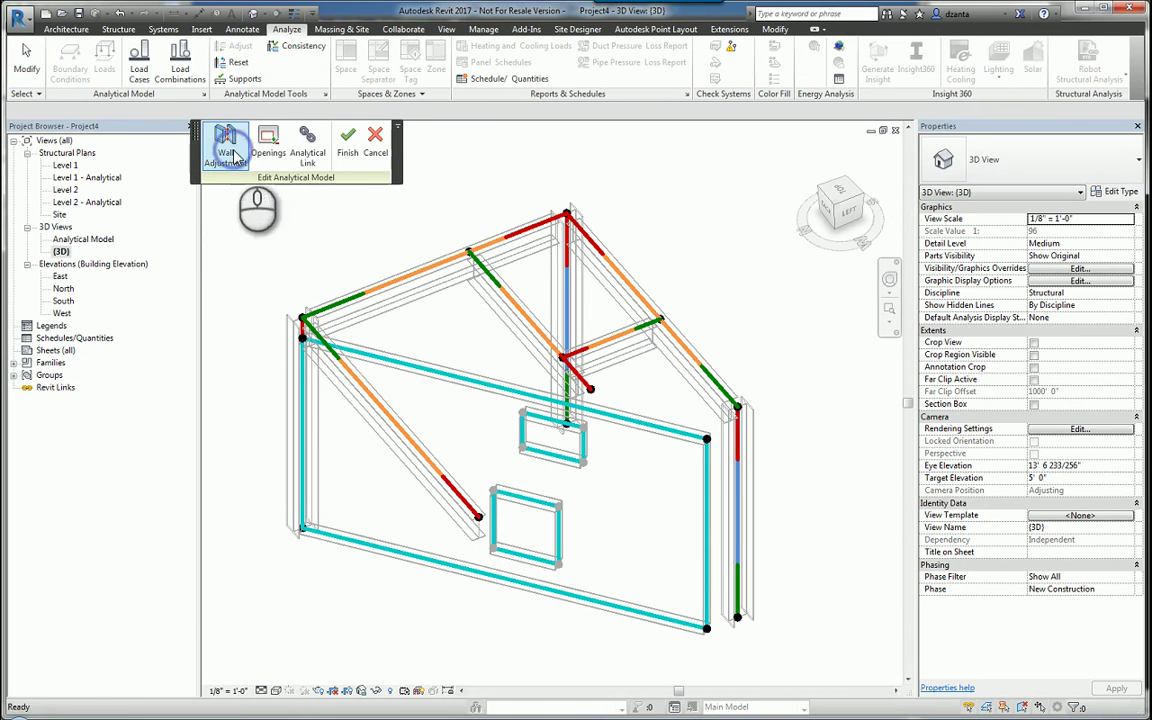
pyautogui.click(707, 505)
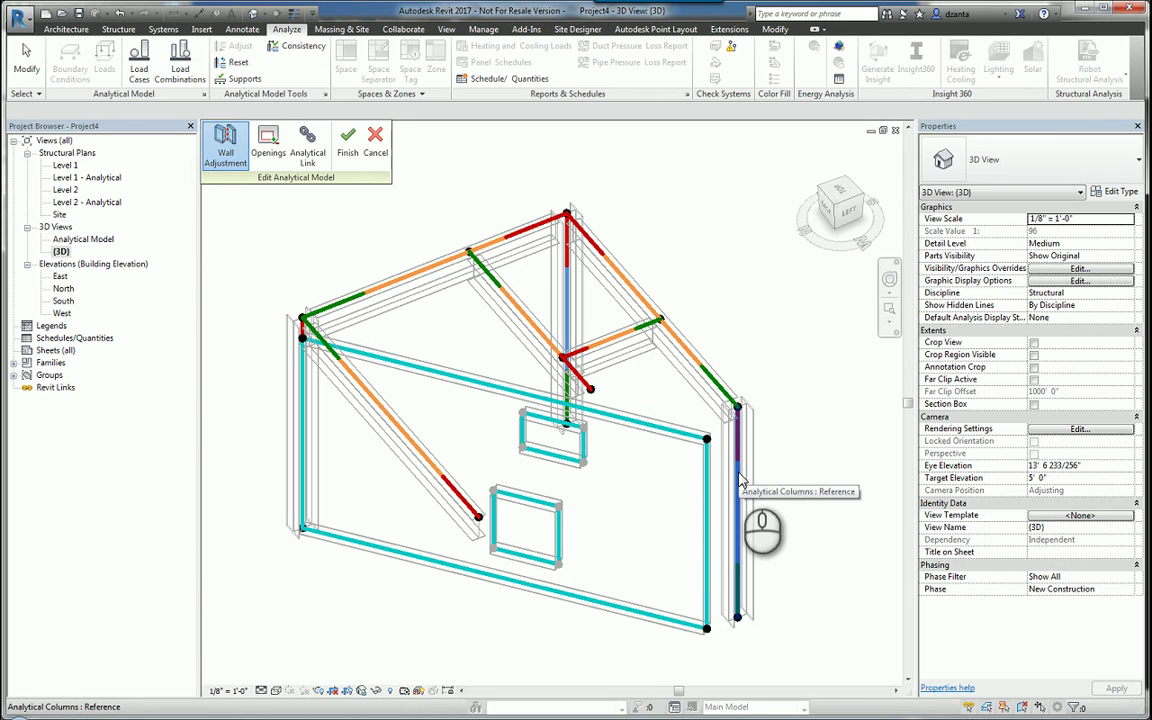
pyautogui.click(741, 481)
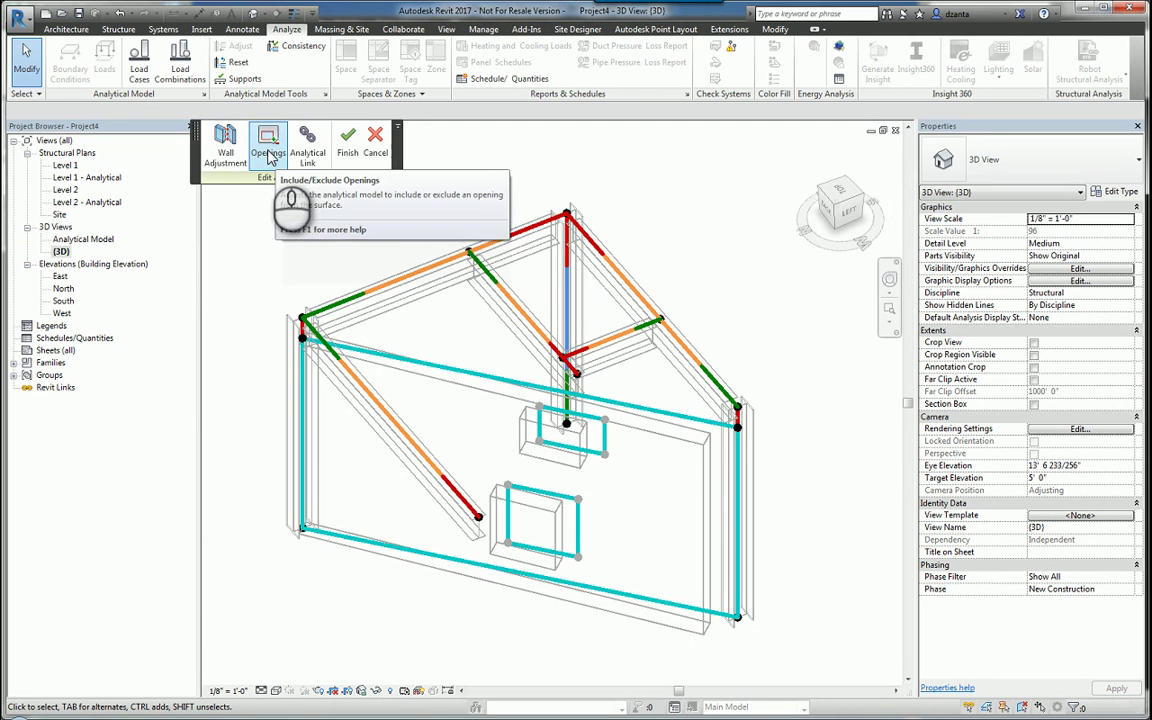
# - Exclude the wall's upper opening from its analytical surface using the Openings tool
pyautogui.click(268, 152)
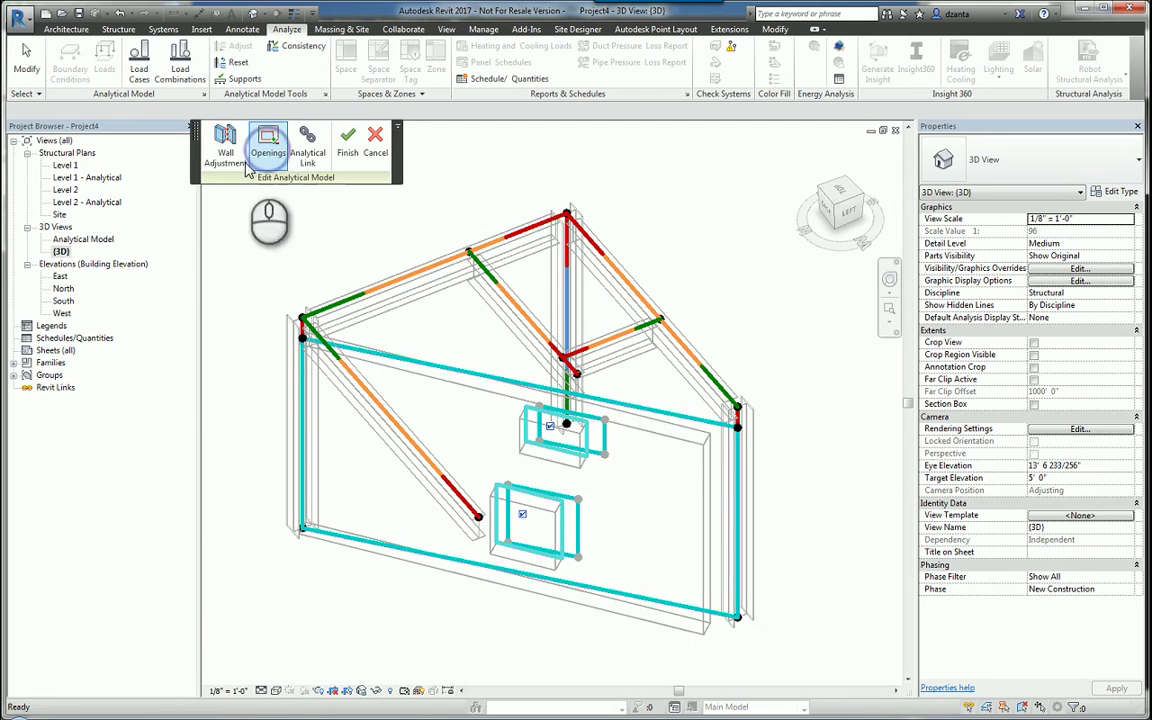
pyautogui.click(550, 428)
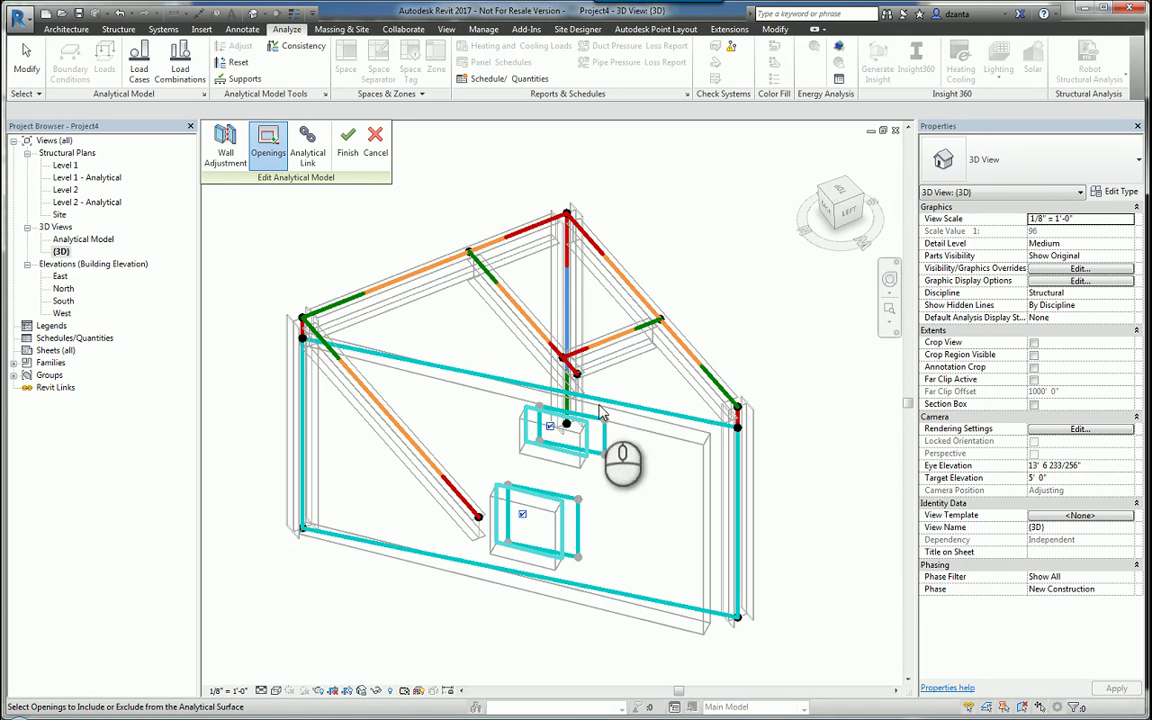
pyautogui.click(549, 427)
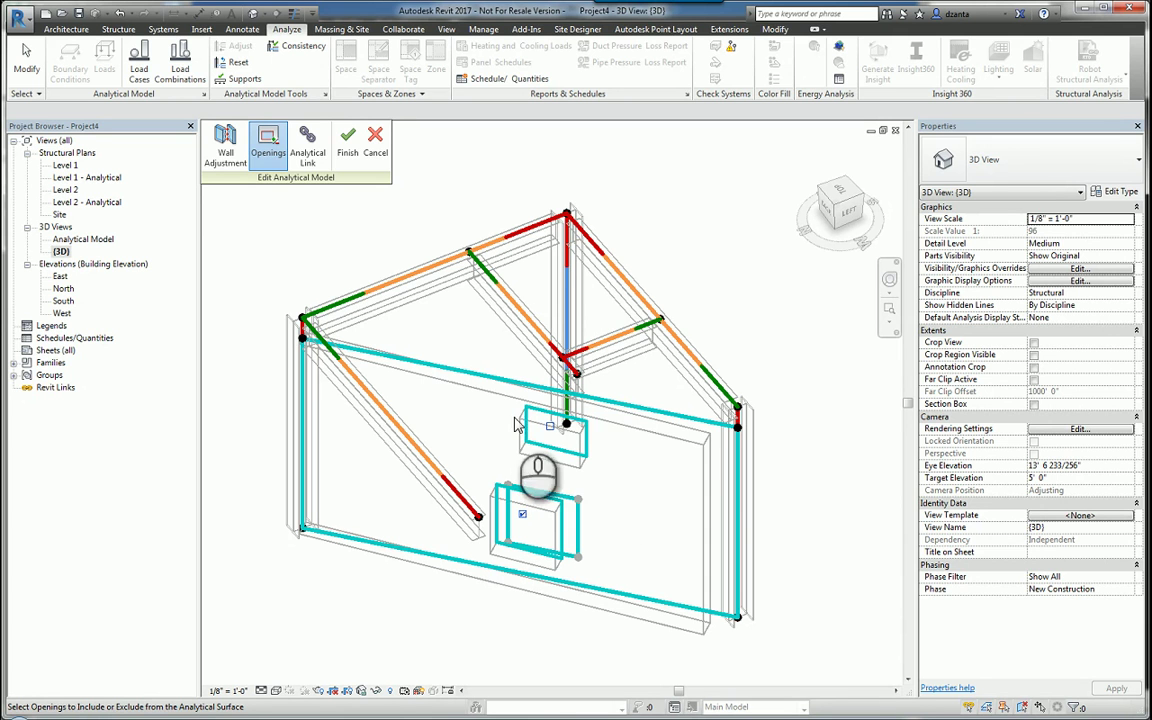
# - Start Analytical Link mode, then zoom and orbit the 3D view to show the whole wall frame
pyautogui.click(310, 152)
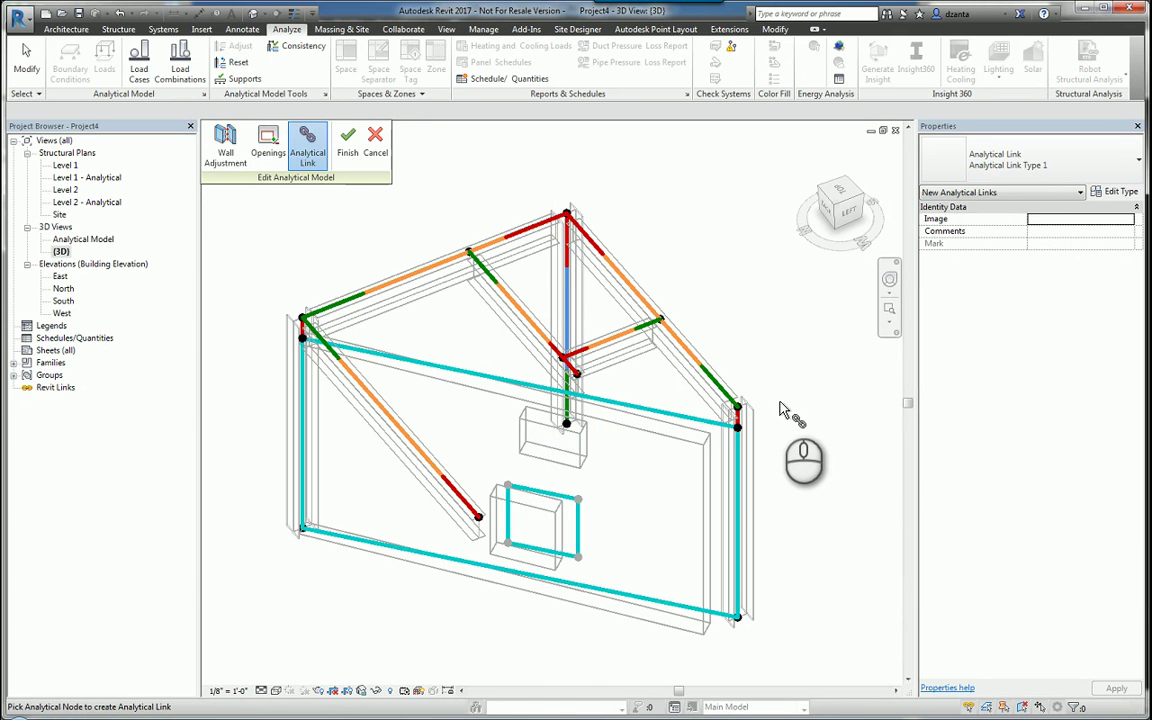
pyautogui.scroll(2, 782, 410)
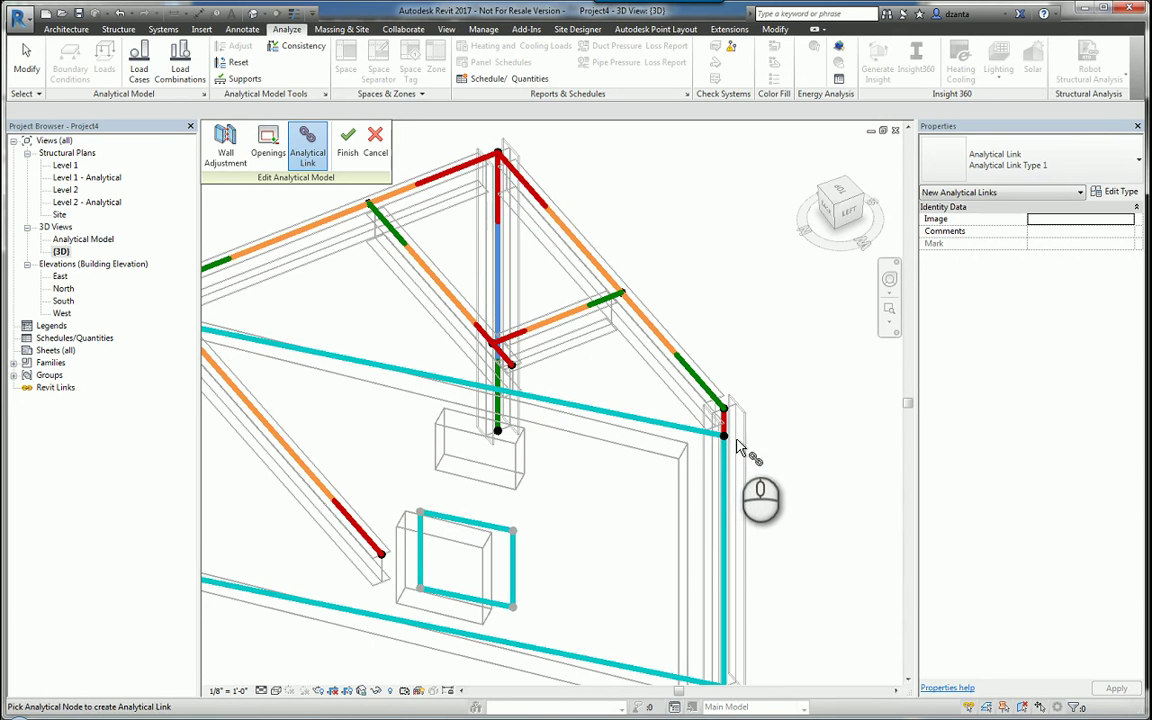
pyautogui.keyDown('shift'); pyautogui.moveTo(740, 450); pyautogui.dragTo(674, 458, button='middle'); pyautogui.keyUp('shift')
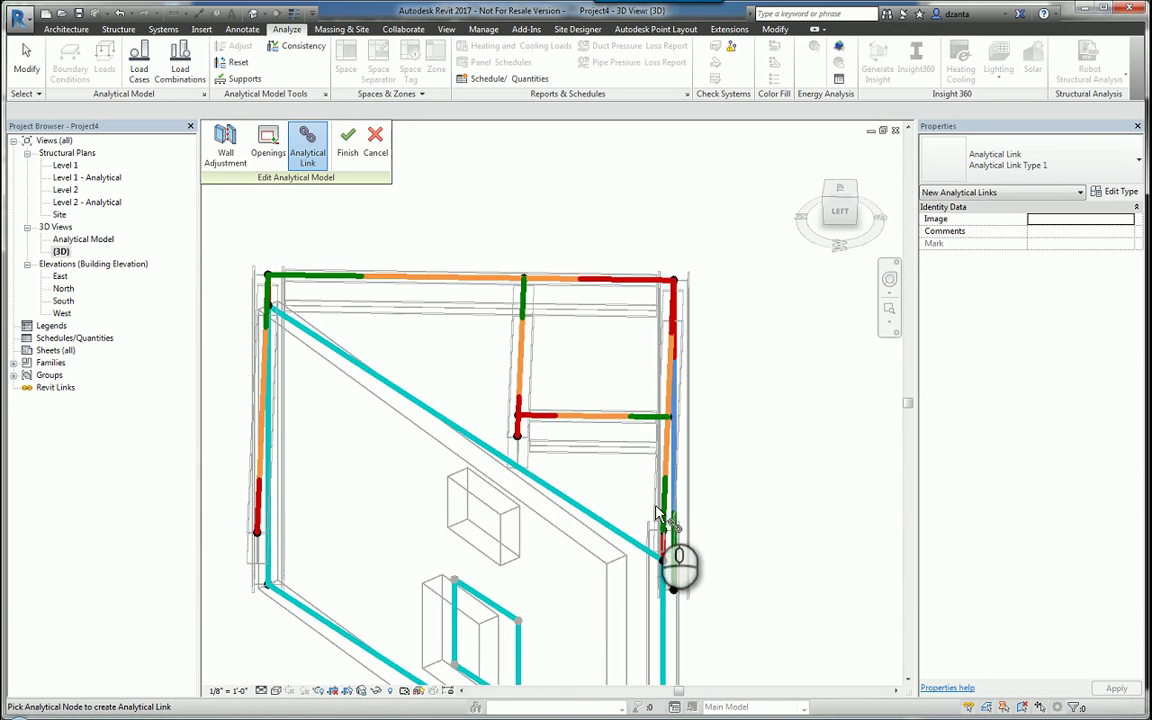
pyautogui.scroll(4, 664, 533)
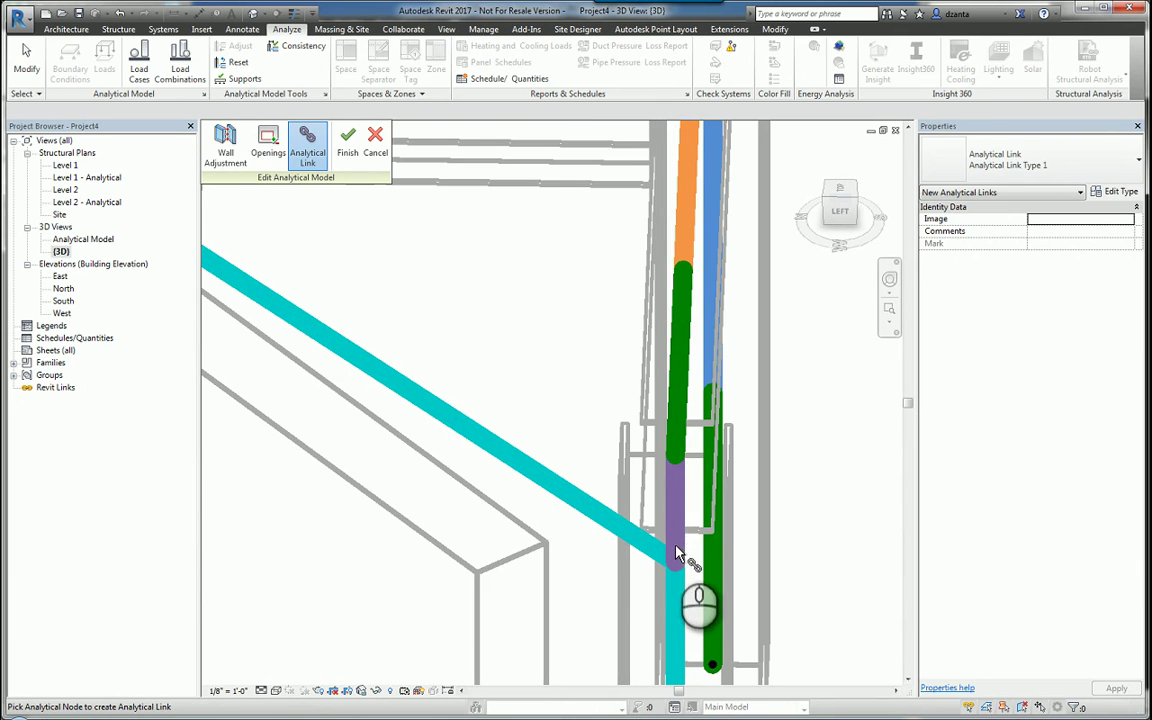
pyautogui.scroll(-2, 673, 540)
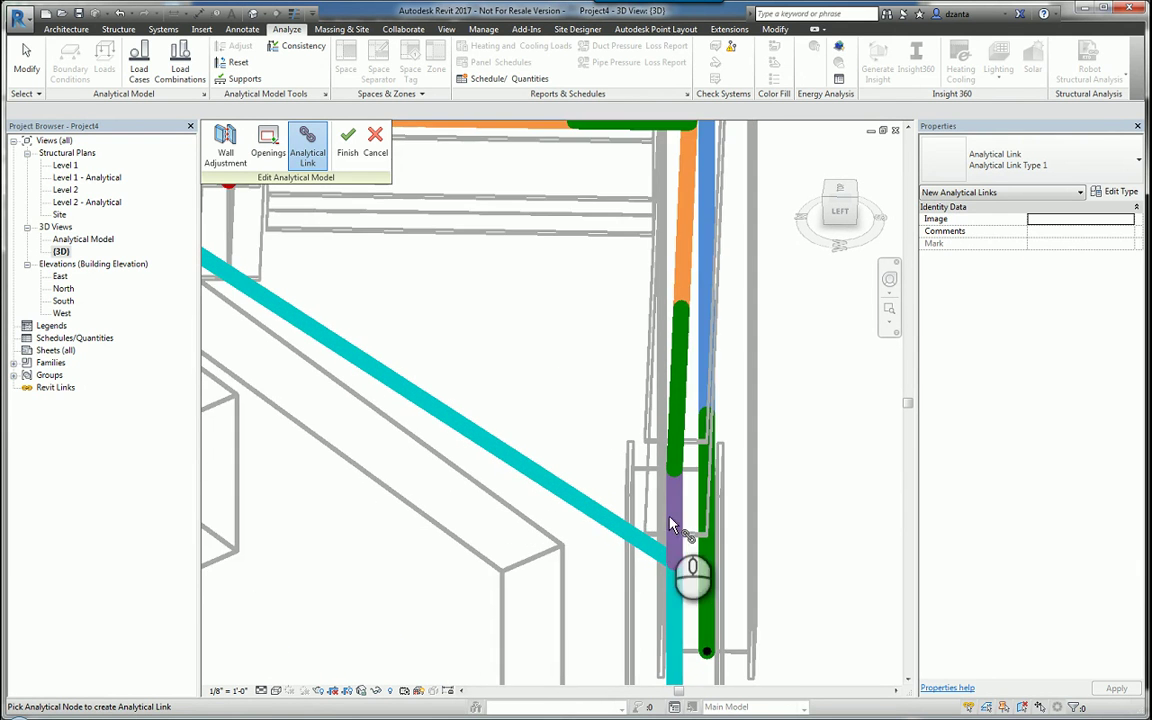
pyautogui.scroll(-2, 540, 380)
pyautogui.scroll(-5, 578, 425)
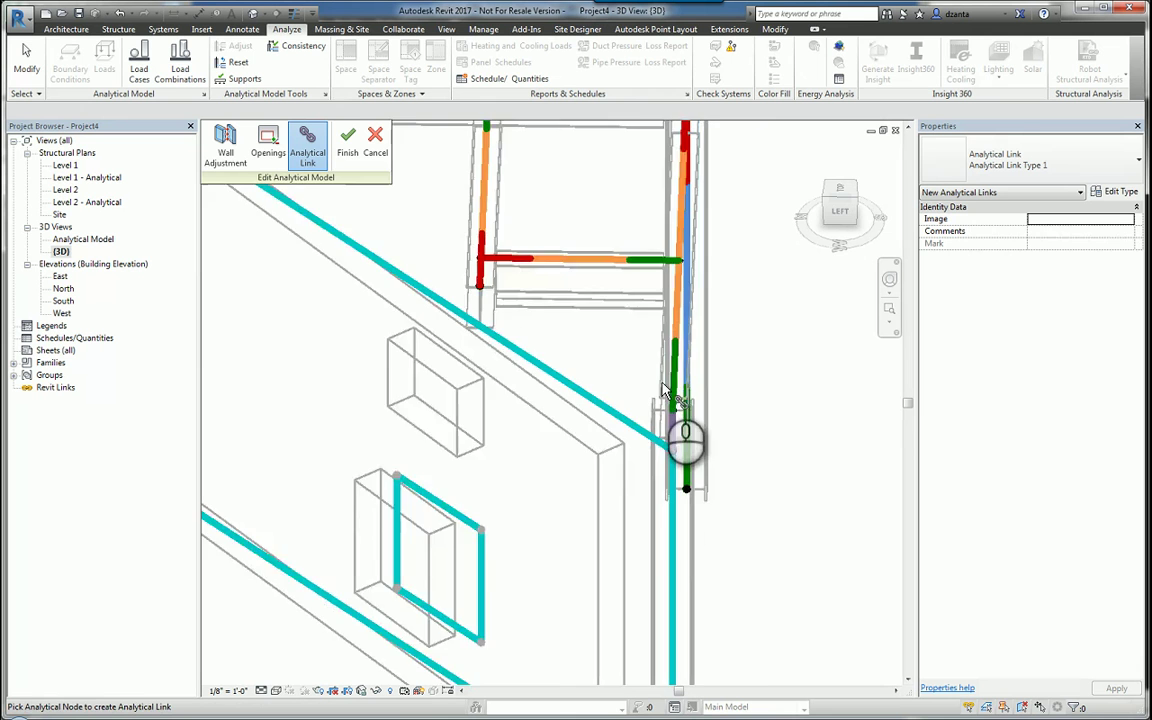
pyautogui.keyDown('shift'); pyautogui.moveTo(676, 424); pyautogui.dragTo(735, 405, button='middle'); pyautogui.keyUp('shift')
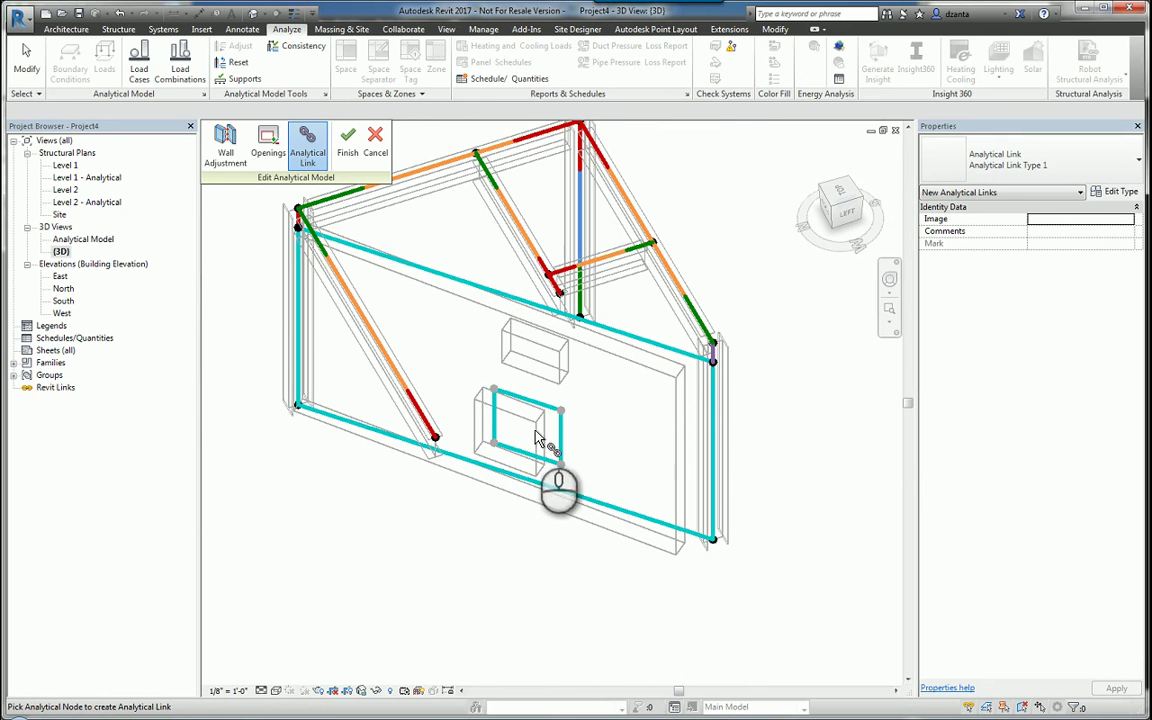
# - Discard the analytical edits without saving and start the Reset analytical alignment tool
pyautogui.click(376, 146)
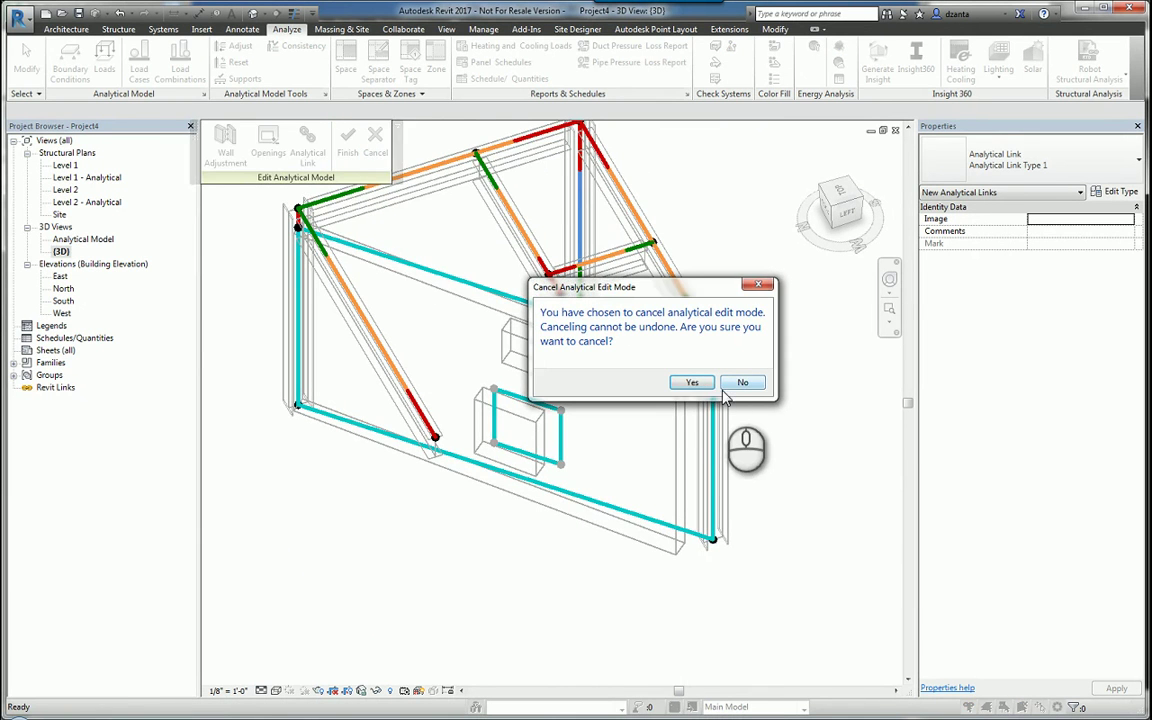
pyautogui.click(692, 383)
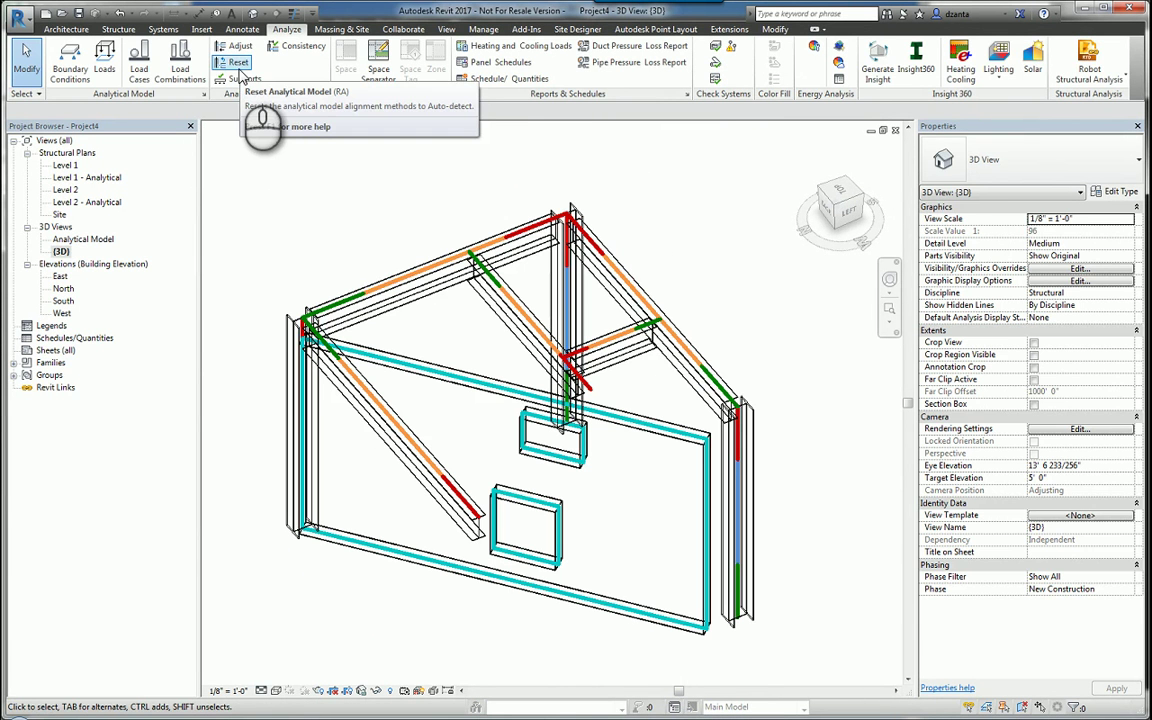
pyautogui.click(238, 68)
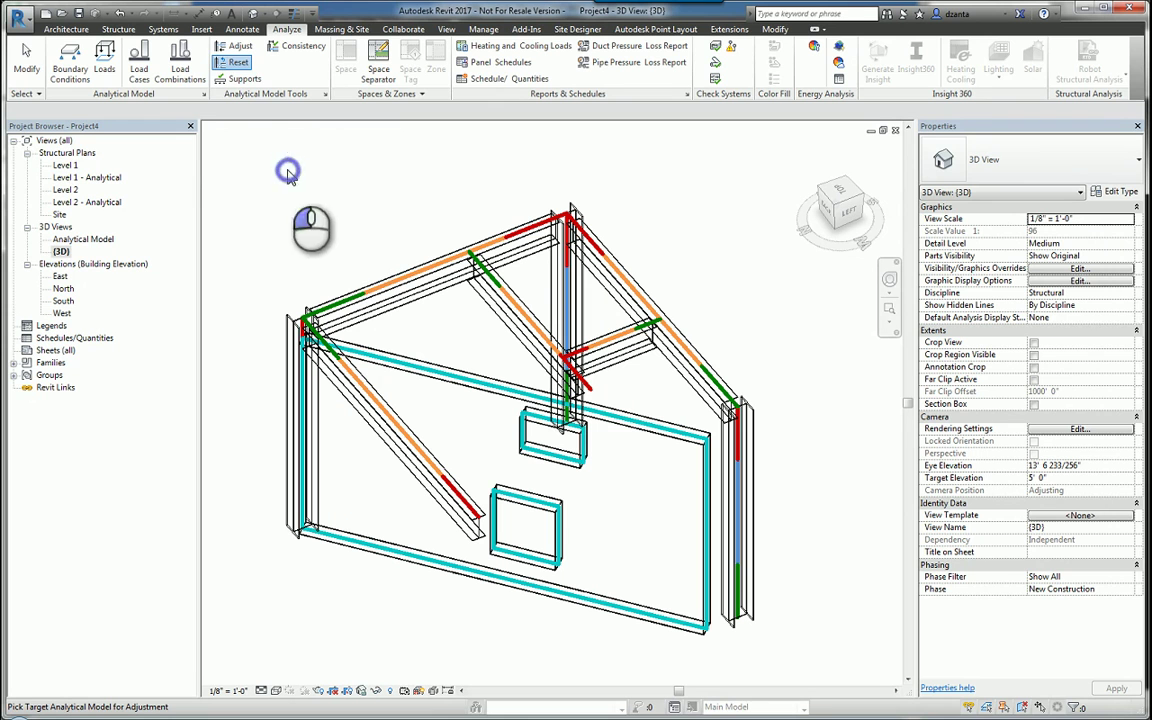
# - Run the Supports check and select Warning 1's flagged analytical column in the warnings report
pyautogui.click(250, 82)
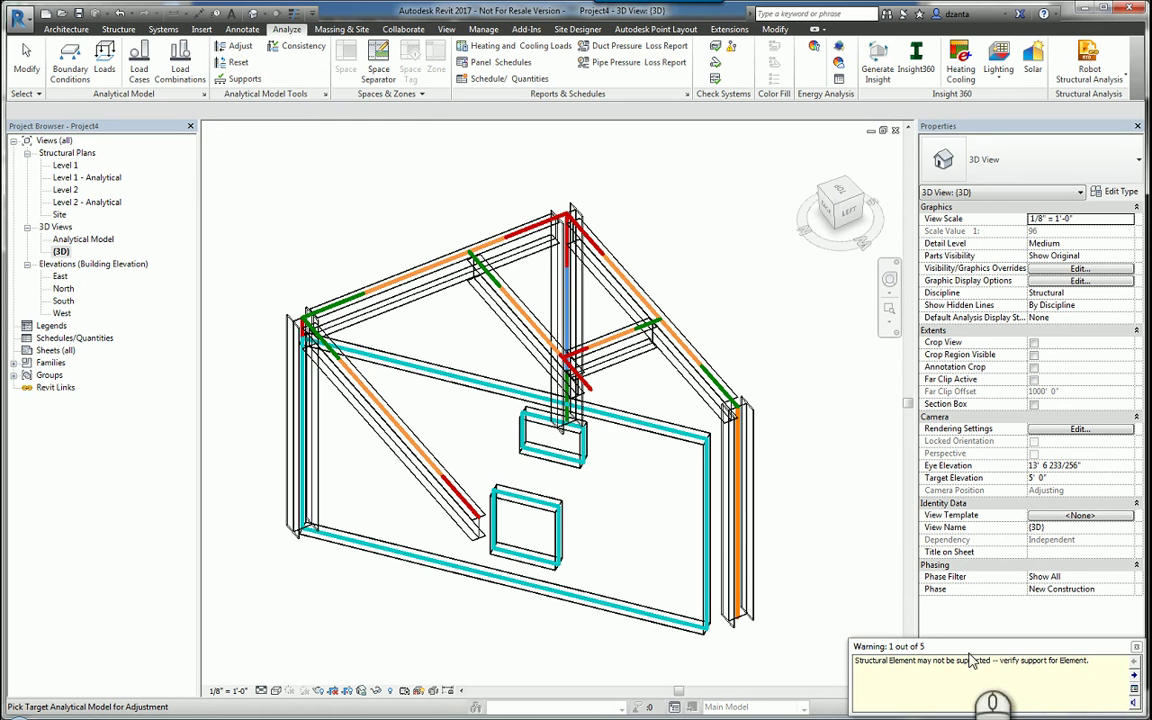
pyautogui.click(1134, 689)
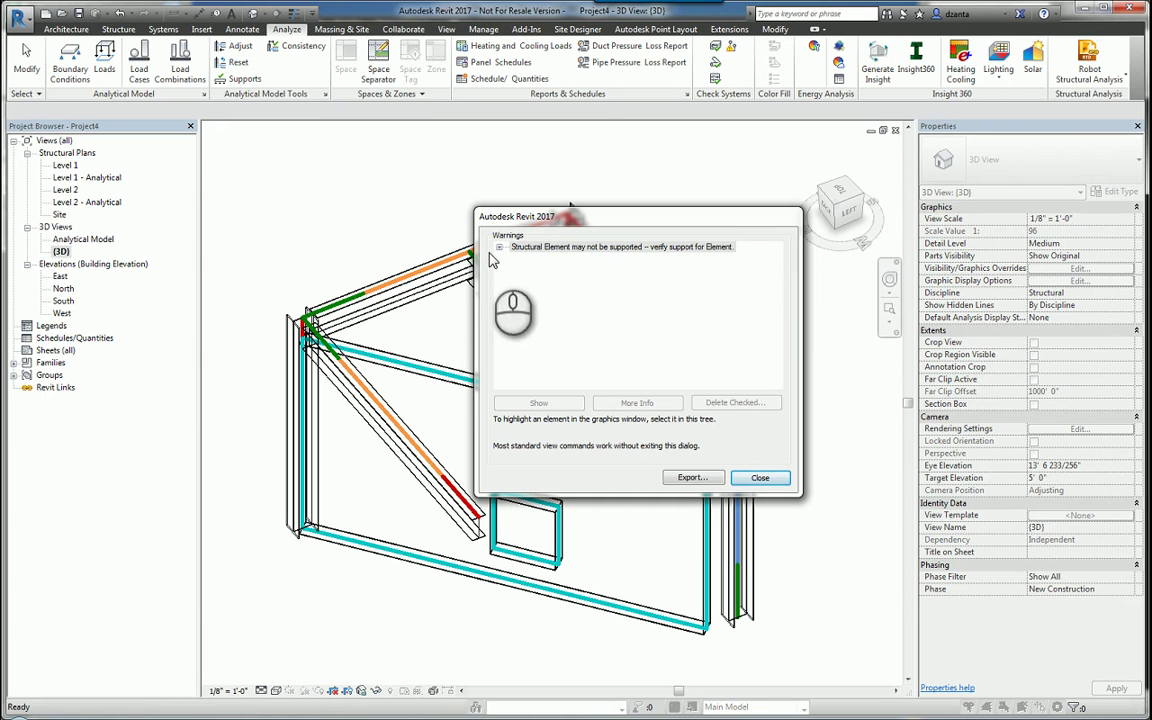
pyautogui.click(499, 247)
pyautogui.click(513, 258)
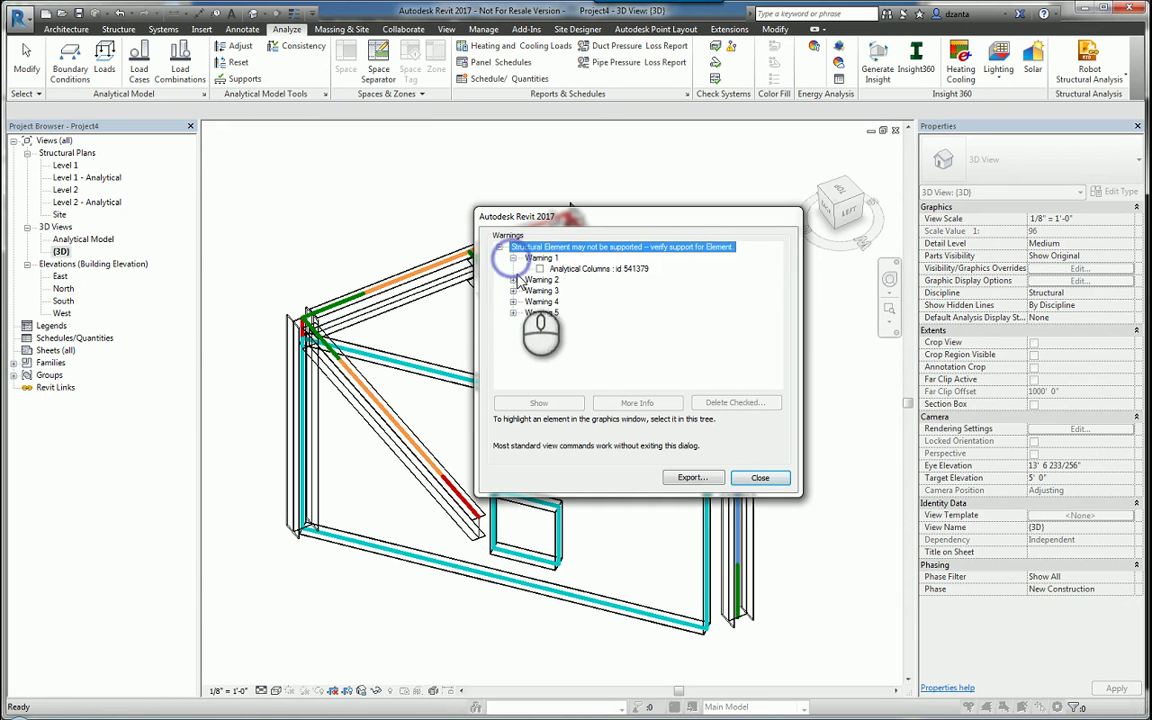
pyautogui.click(580, 269)
# - Show the flagged unsupported analytical column in the model, then close the warnings report
pyautogui.moveTo(615, 222); pyautogui.dragTo(867, 177)
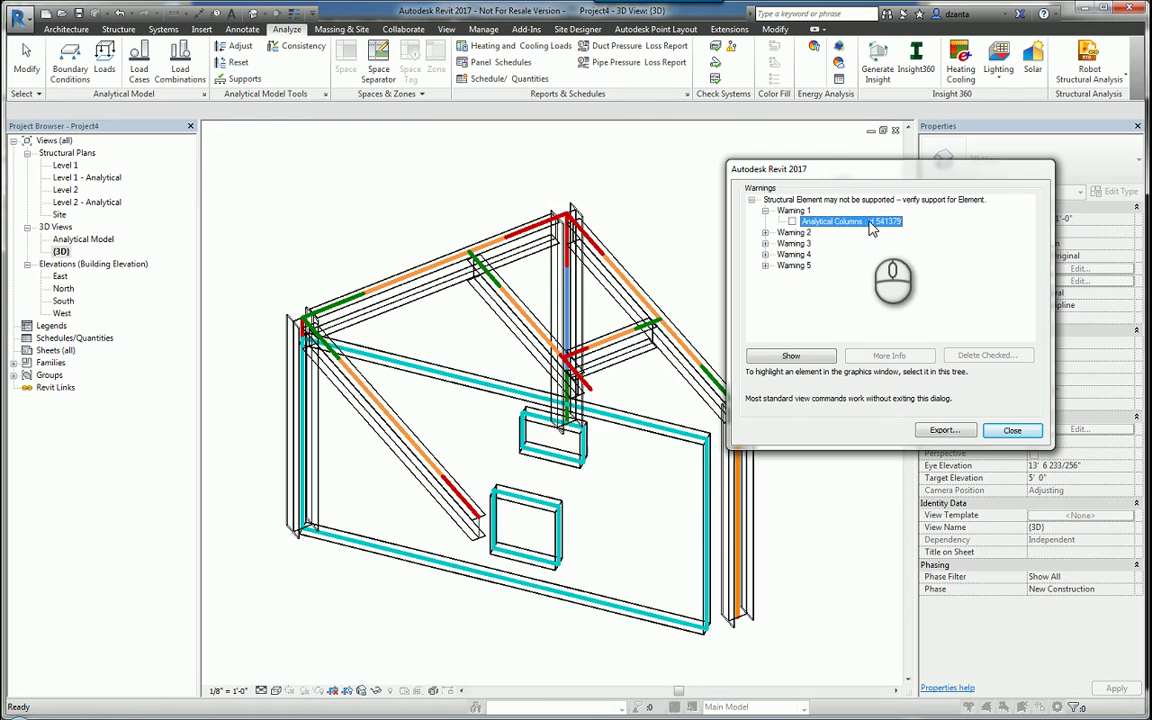
pyautogui.click(800, 356)
pyautogui.click(755, 418)
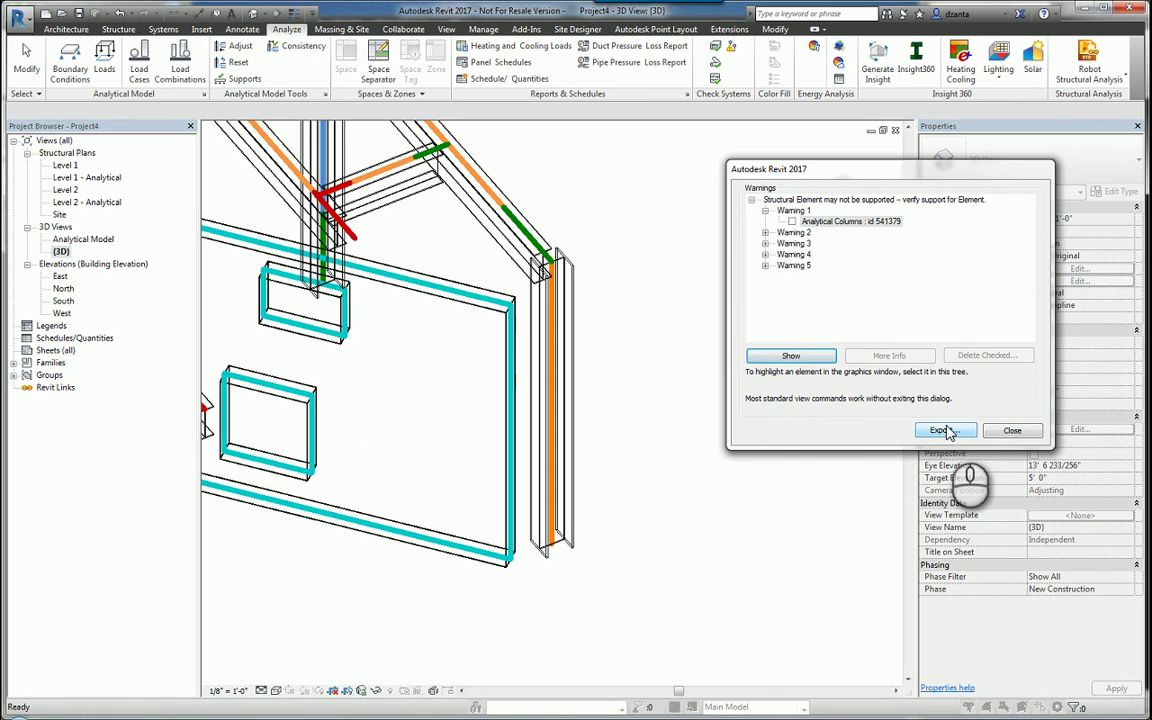
pyautogui.click(1012, 430)
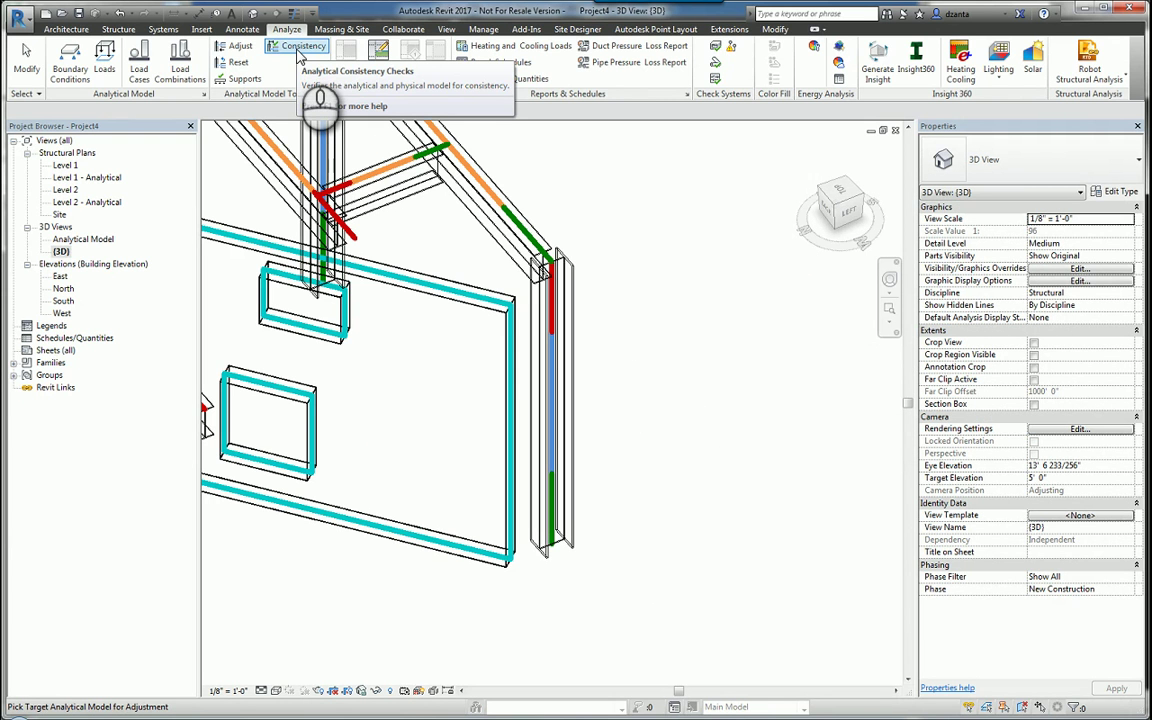
# - Run the Consistency check, review its single Warning 1, close the report and recentre the frame
pyautogui.click(297, 52)
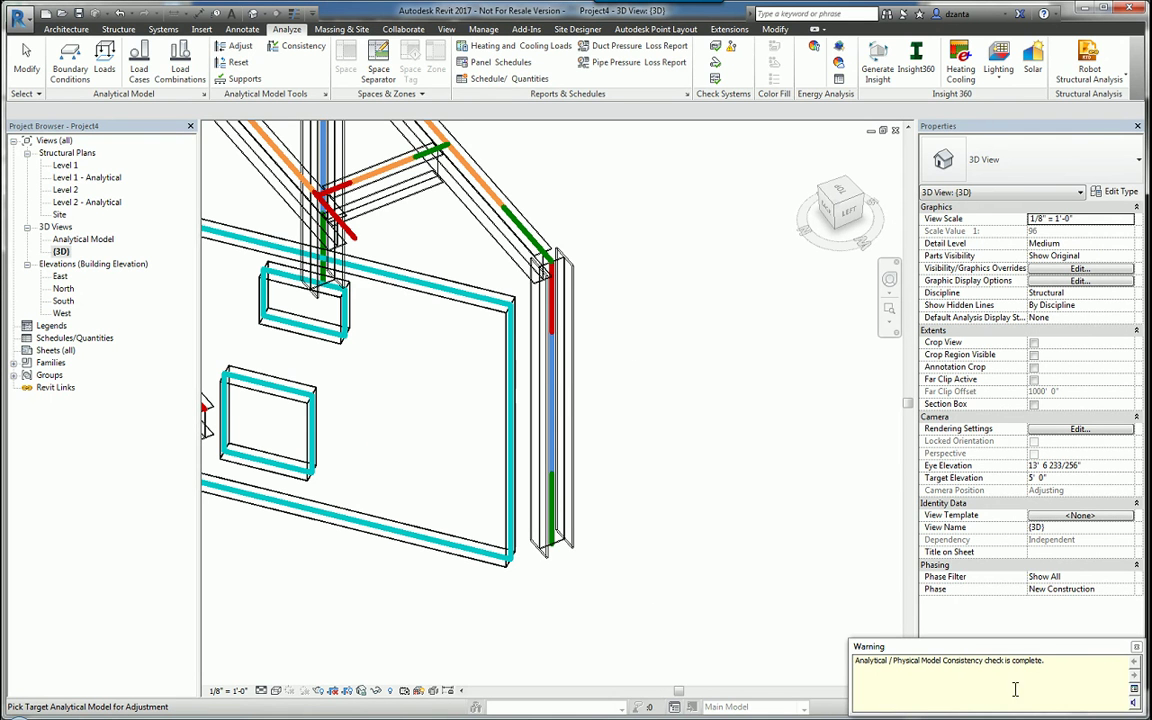
pyautogui.click(1134, 695)
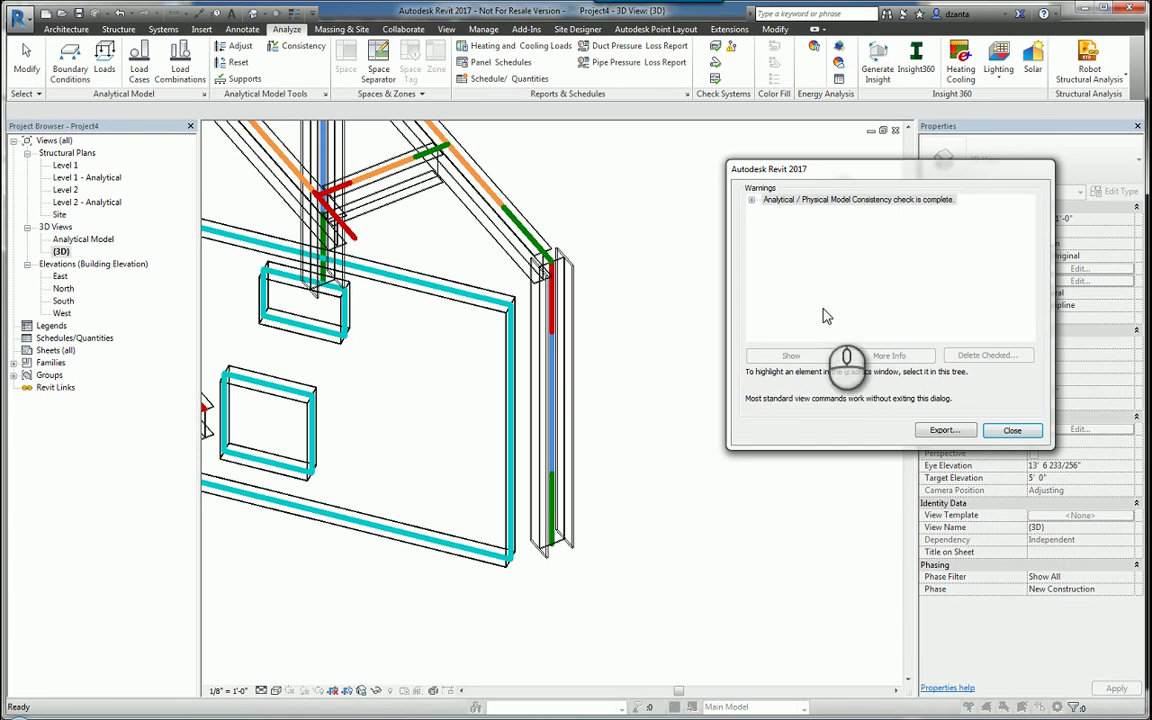
pyautogui.click(751, 200)
pyautogui.click(793, 211)
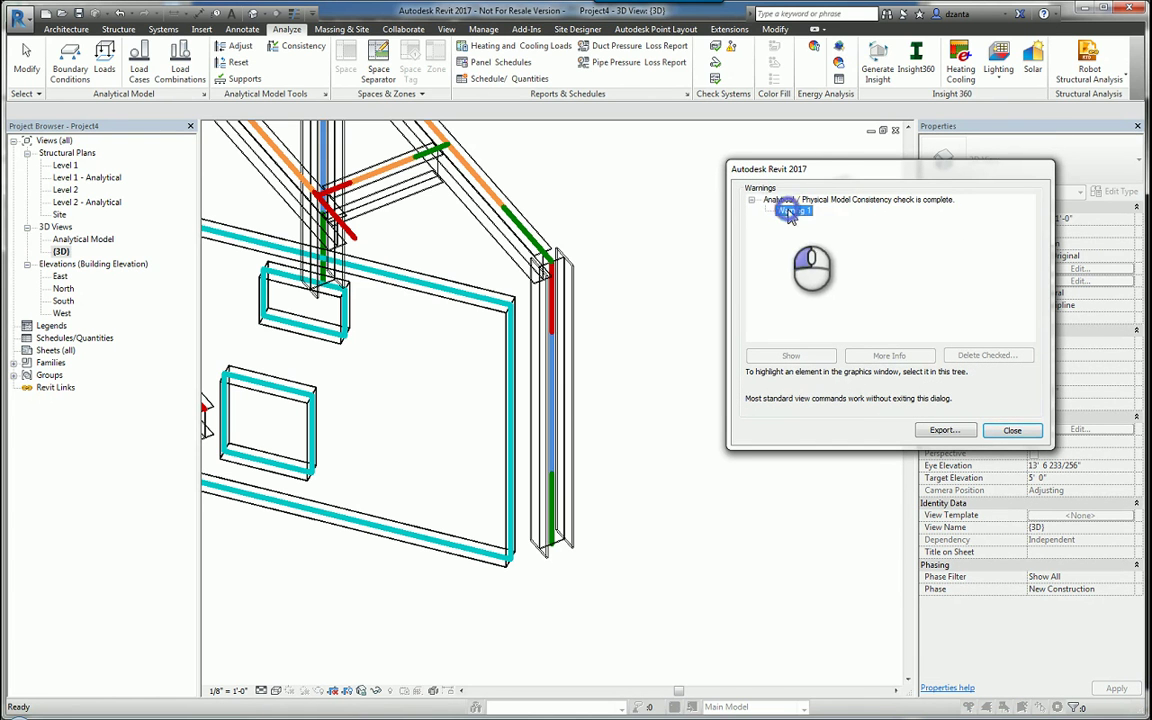
pyautogui.click(1021, 432)
pyautogui.scroll(-3, 728, 380)
pyautogui.moveTo(669, 409); pyautogui.dragTo(788, 544, button='middle')
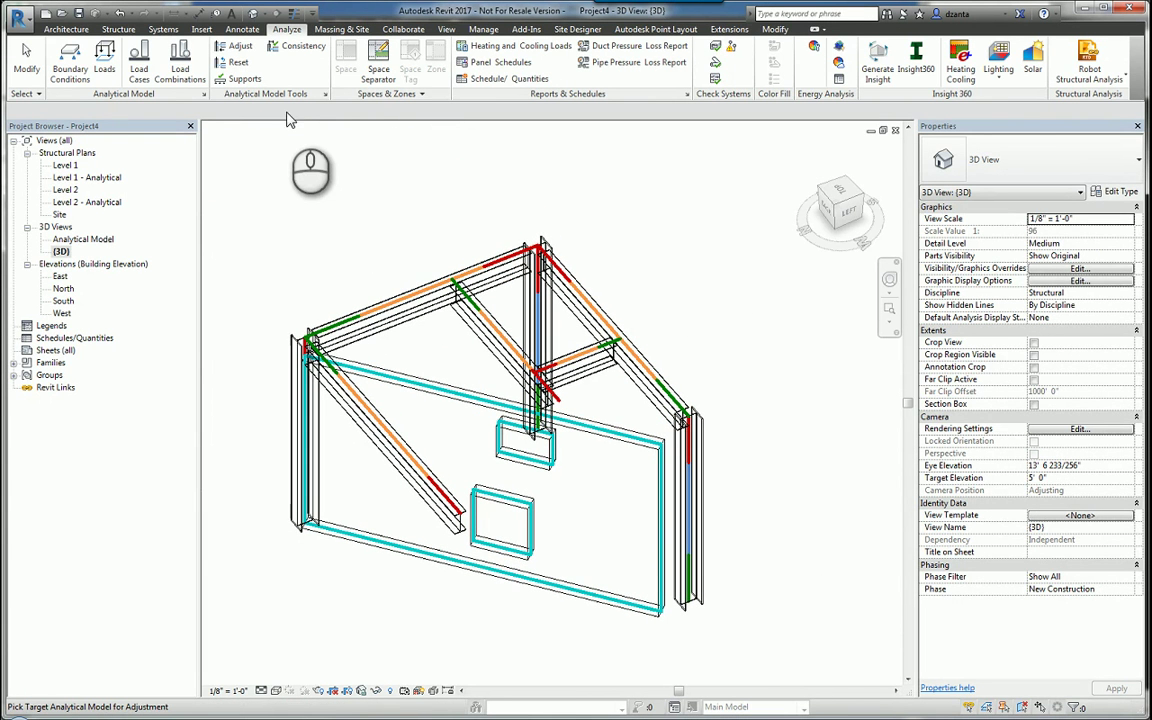